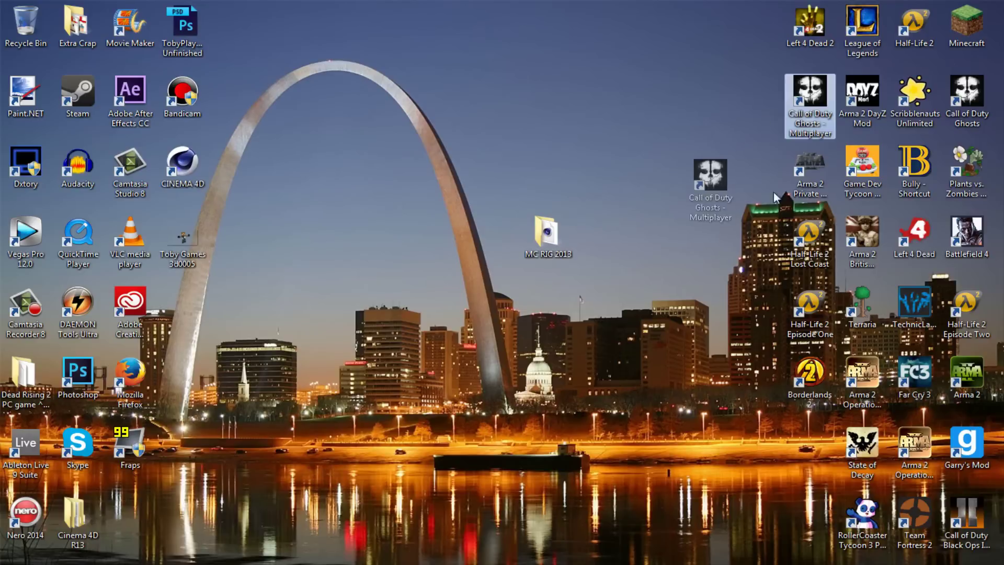
Swap the Call of Duty Ghosts Multiplayer and Plants vs. Zombies shortcuts, then select the MC RIG 2013 folder.
left_click_drag(785, 128, 679, 196)
left_click_drag(967, 164, 810, 99)
left_click_drag(705, 168, 985, 175)
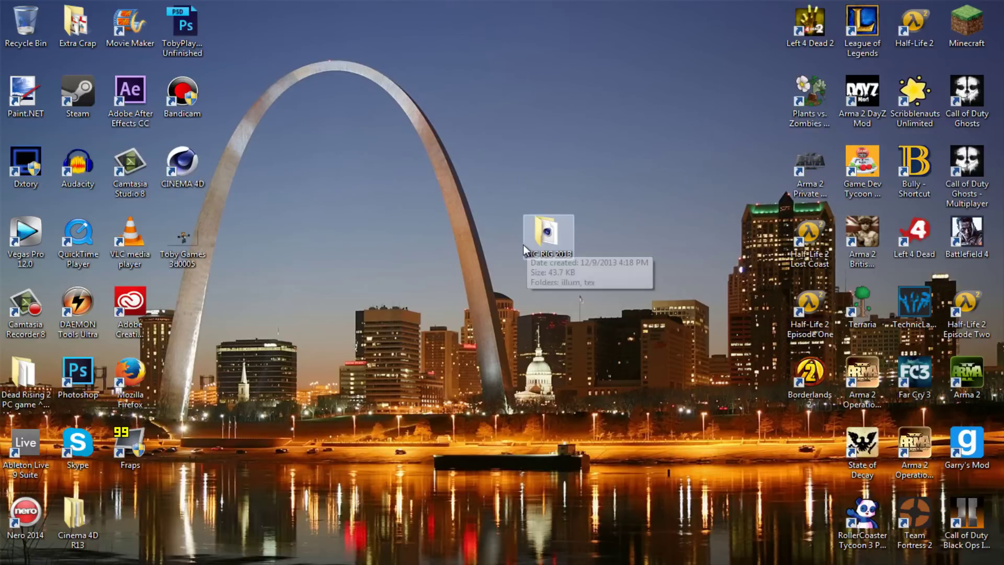
mouse_move(360, 121)
left_mouse_down()
mouse_move(554, 188)
mouse_move(691, 296)
left_mouse_up()
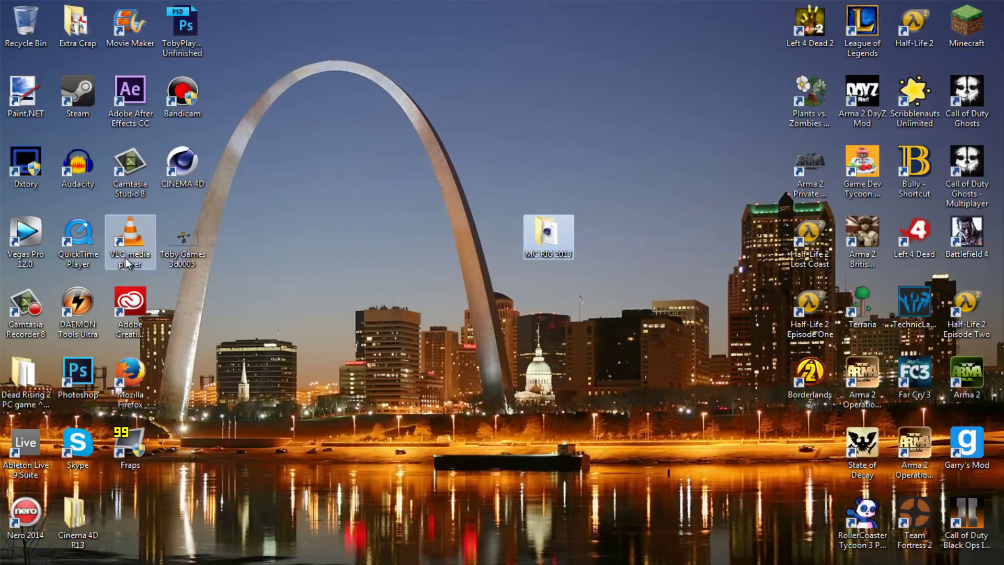
Open the Asia kin image from the Extra Crap folder in Photo Viewer and zoom in.
double_click(548, 235)
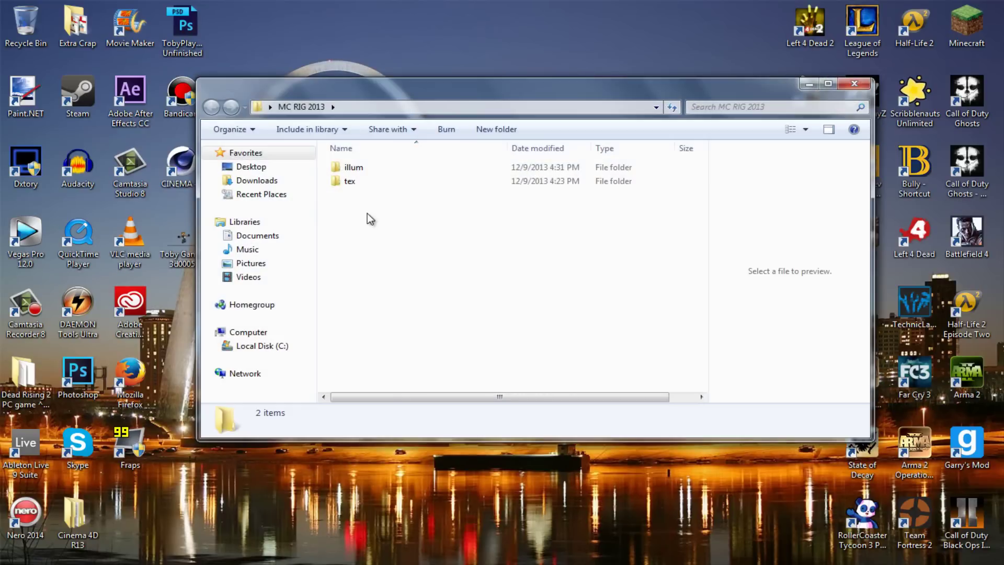
left_click(843, 88)
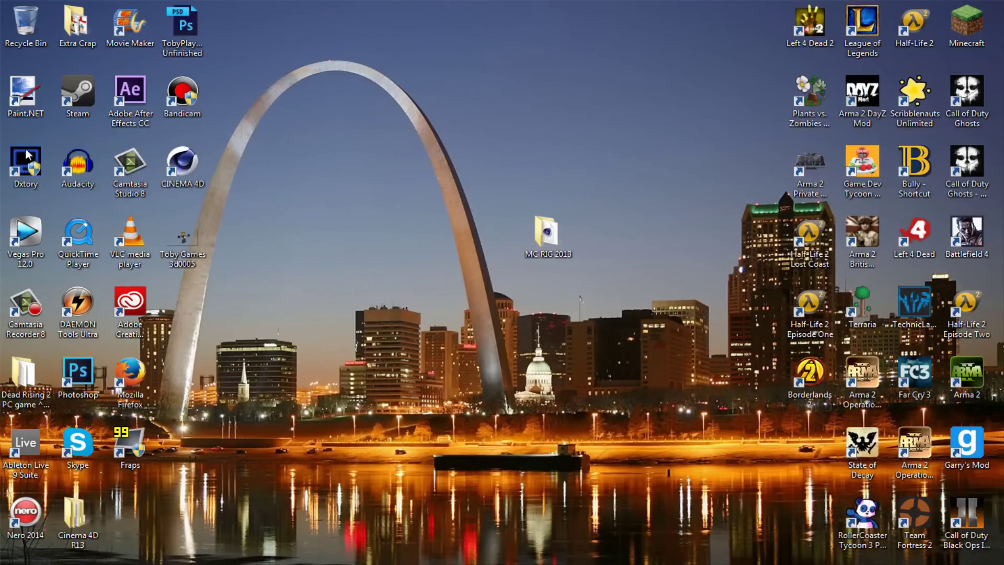
double_click(85, 46)
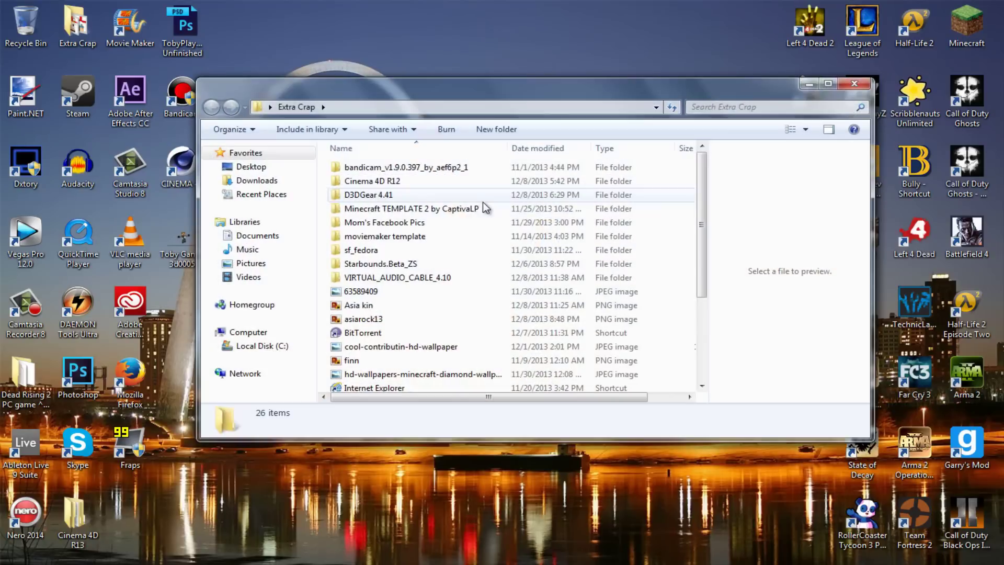
left_click(366, 306)
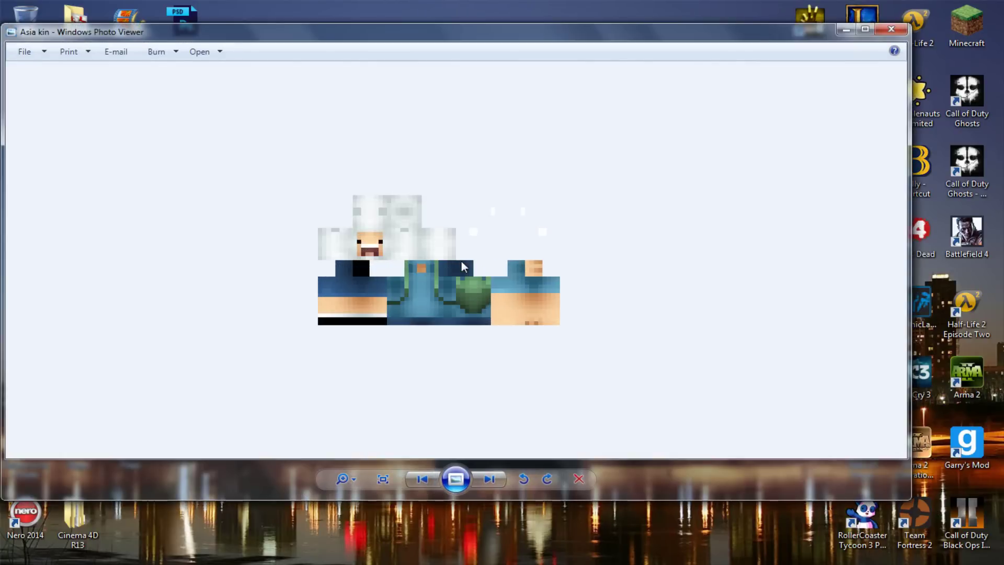
scroll(461, 263, "up", 3)
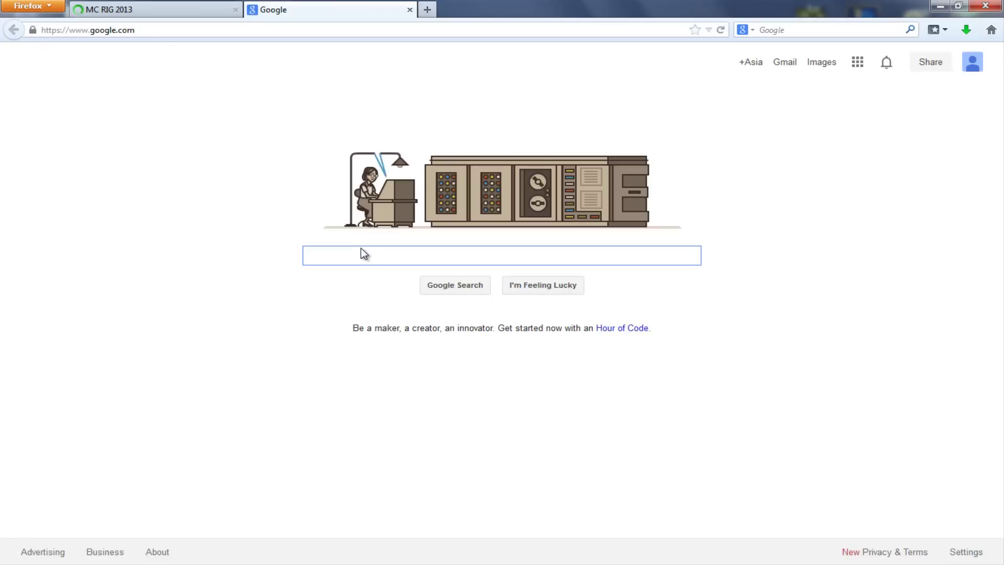
Search Google for how to download your Minecraft skin using the suggested query.
type("how")
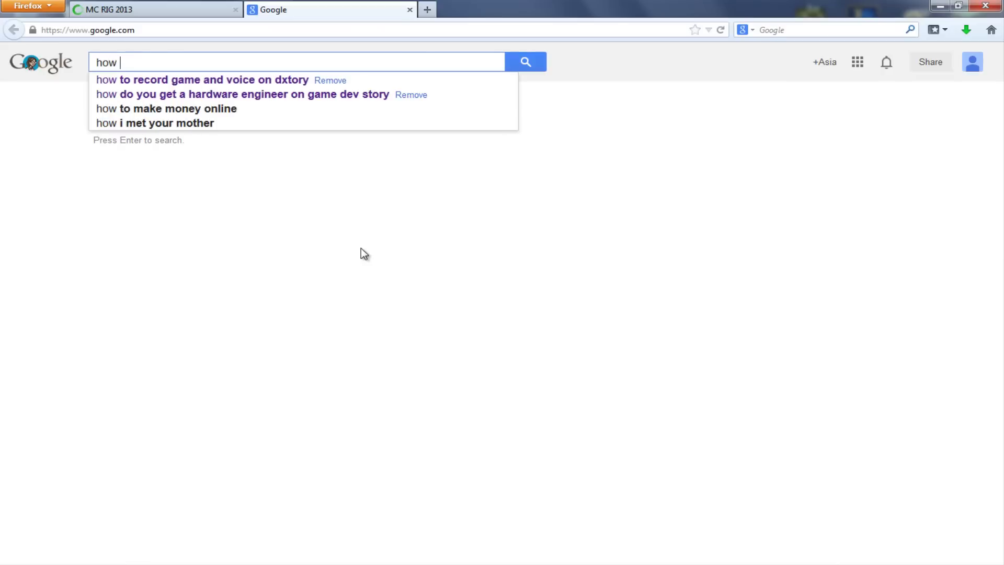
type(" do you donwloa")
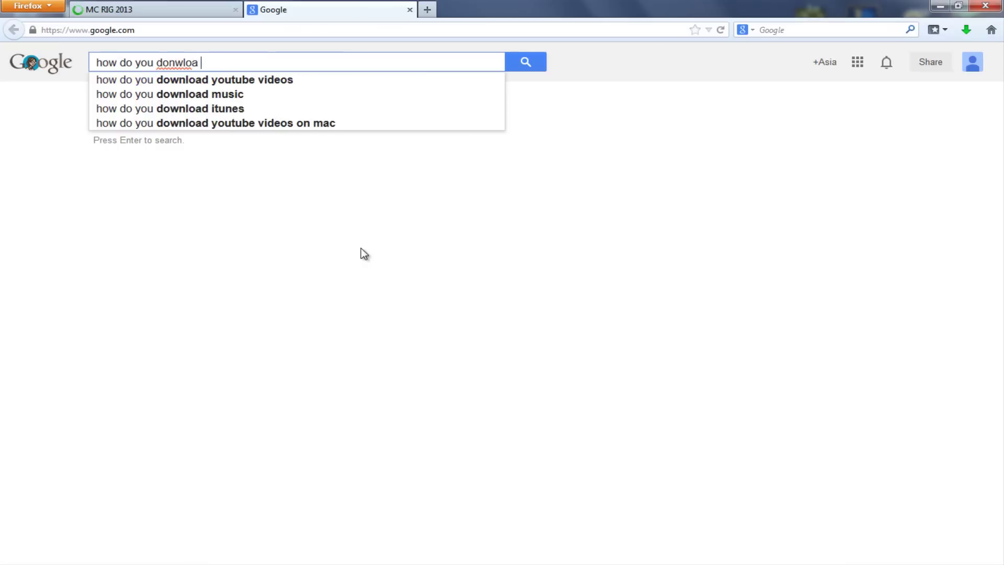
type("d your min")
key("Down")
key("Return")
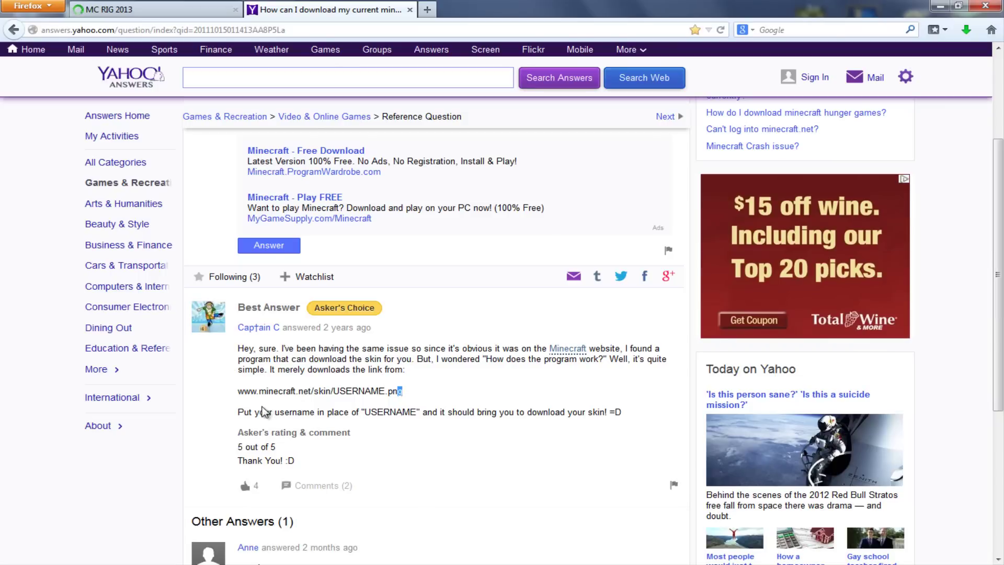
Copy the minecraft.net skin address, save asiarock13.png, then check the MC RIG 2013 download page.
left_click_drag(238, 391, 425, 396)
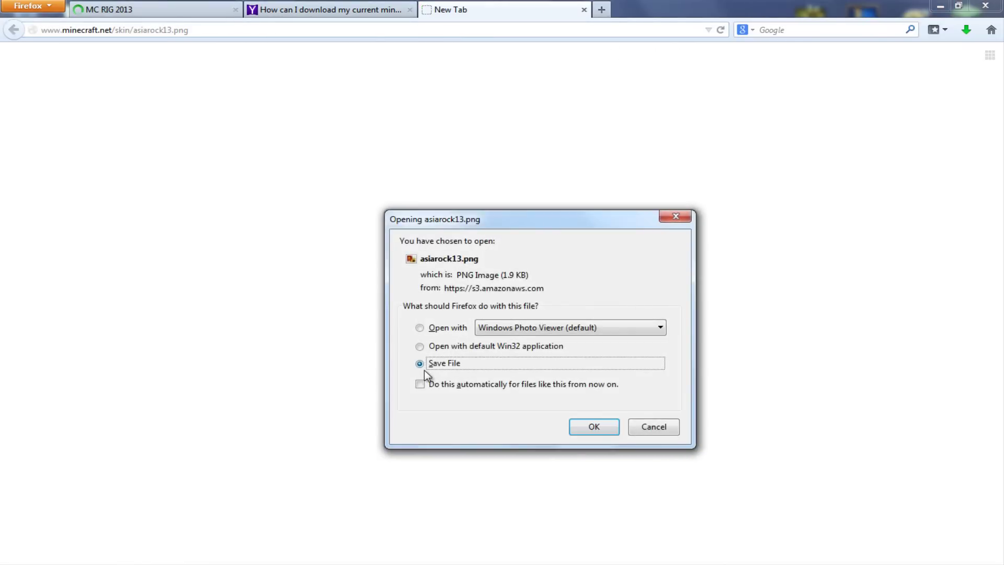
left_click(585, 435)
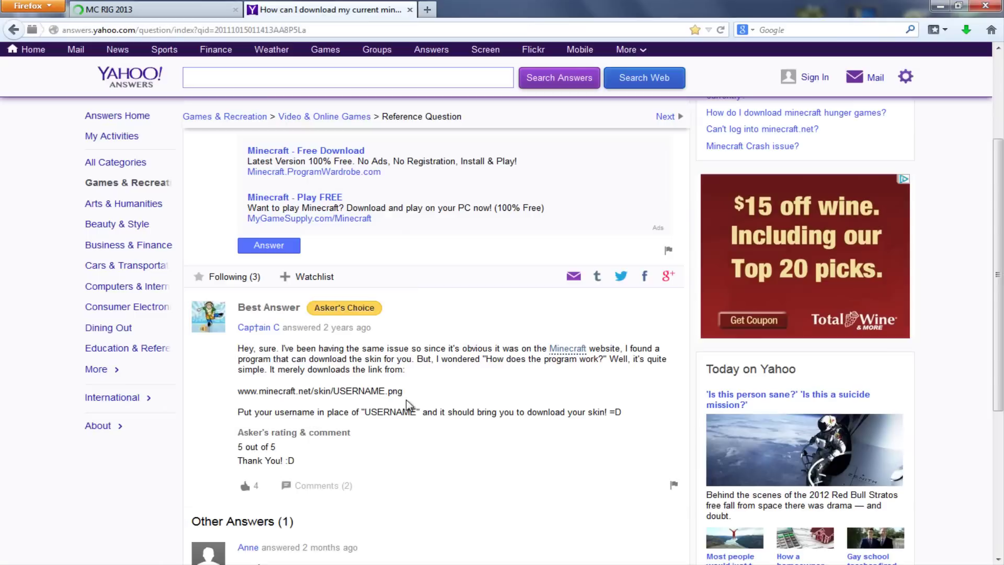
left_click(150, 15)
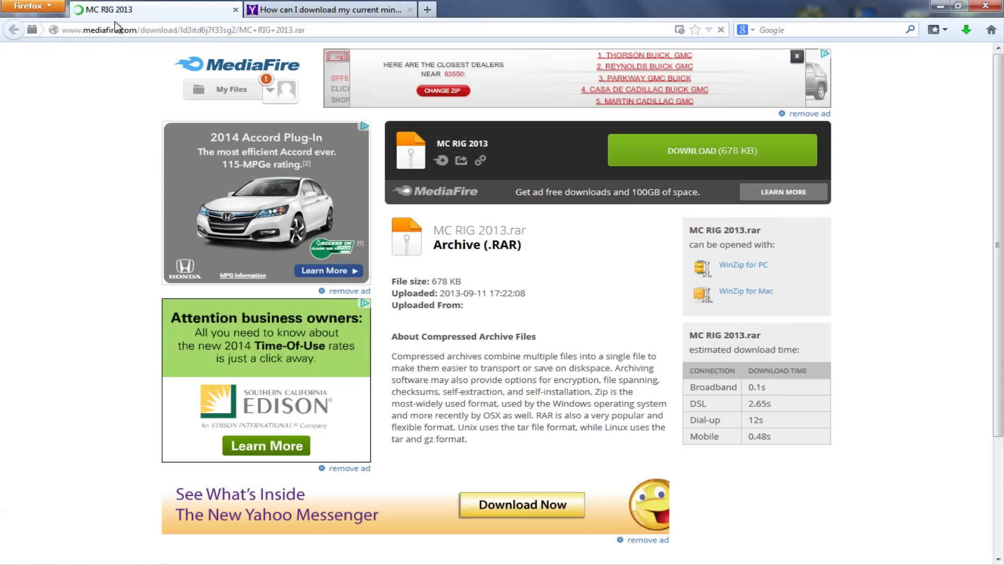
left_click(86, 25)
left_click(437, 26)
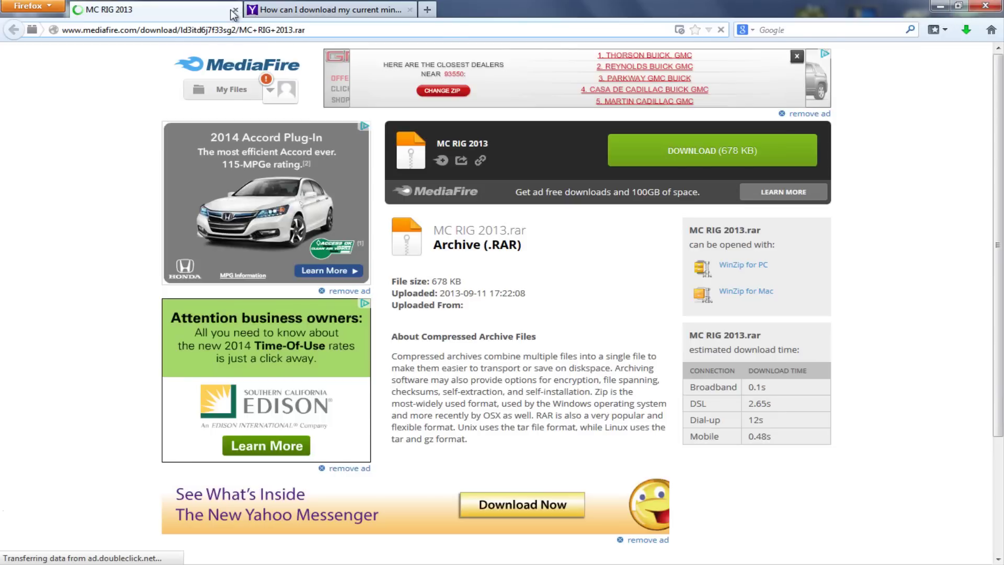
left_click(256, 10)
Minimize Firefox and scroll the Extra Crap folder's file list to find the downloaded skin.
left_click(937, 6)
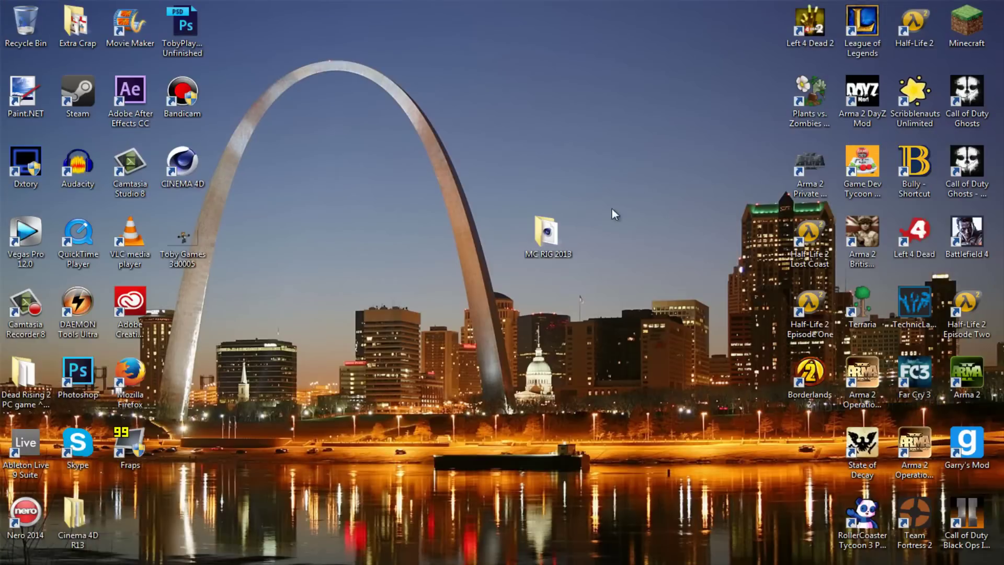
left_click_drag(534, 293, 516, 255)
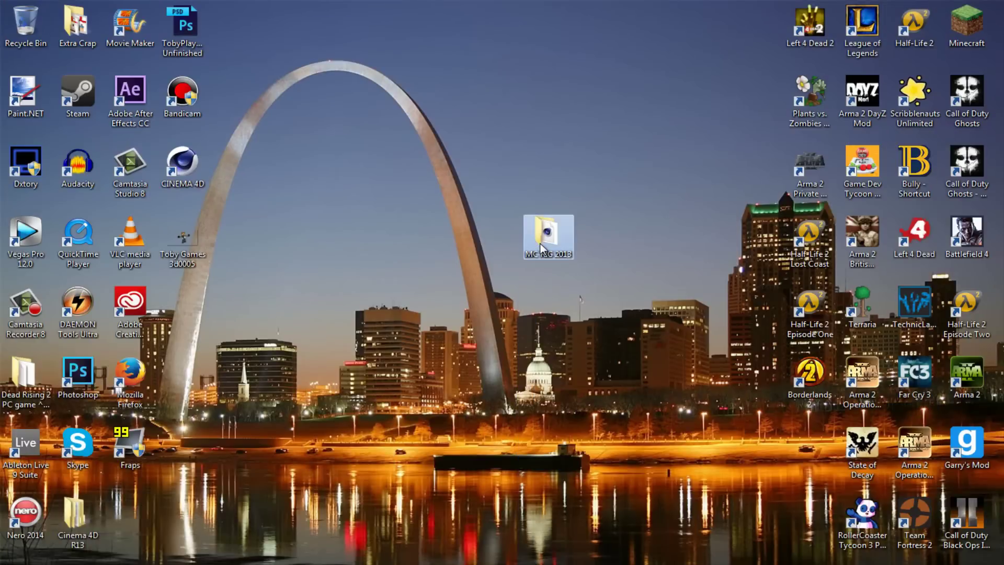
left_click(495, 271)
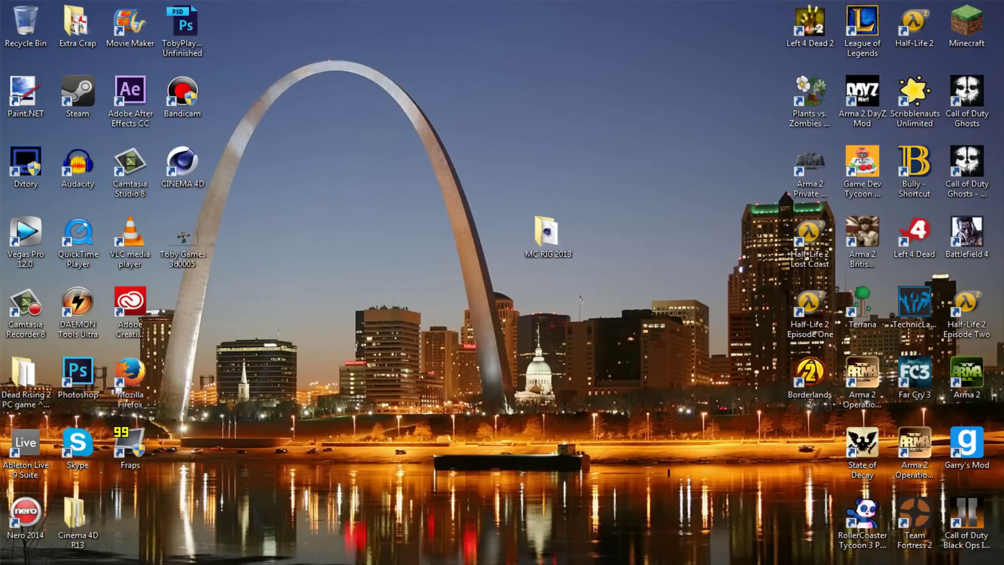
key("Return")
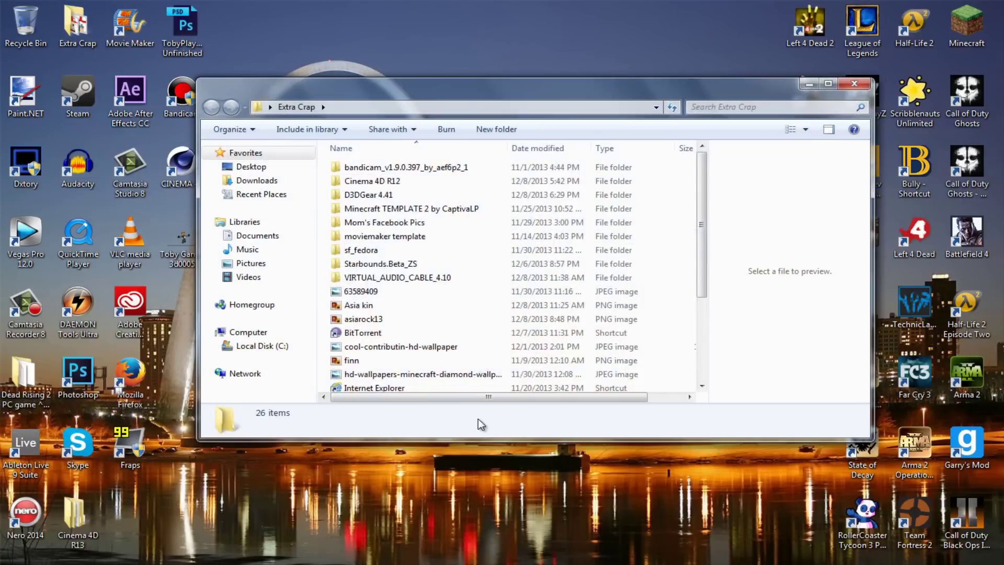
scroll(460, 386, "down", 3)
scroll(415, 359, "down", 1)
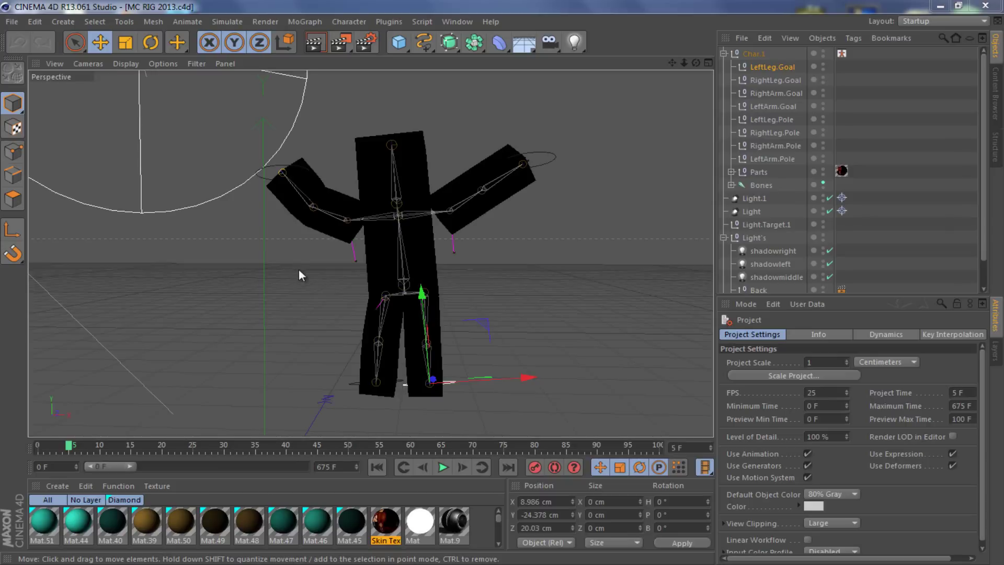
Nudge the left leg goal outward, then load a new texture image into the Skin Texture material.
left_click_drag(299, 270, 313, 285)
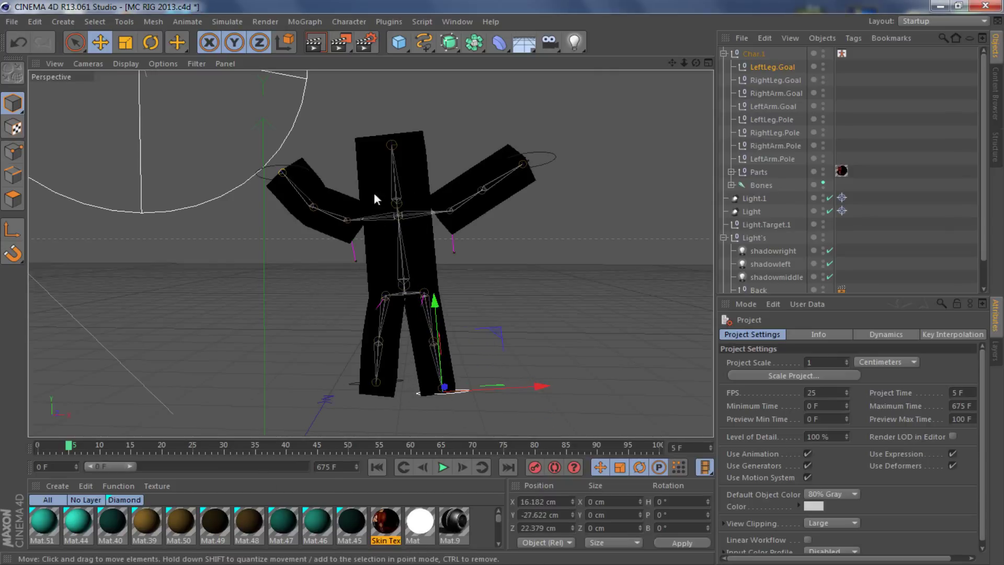
left_click_drag(373, 188, 413, 165)
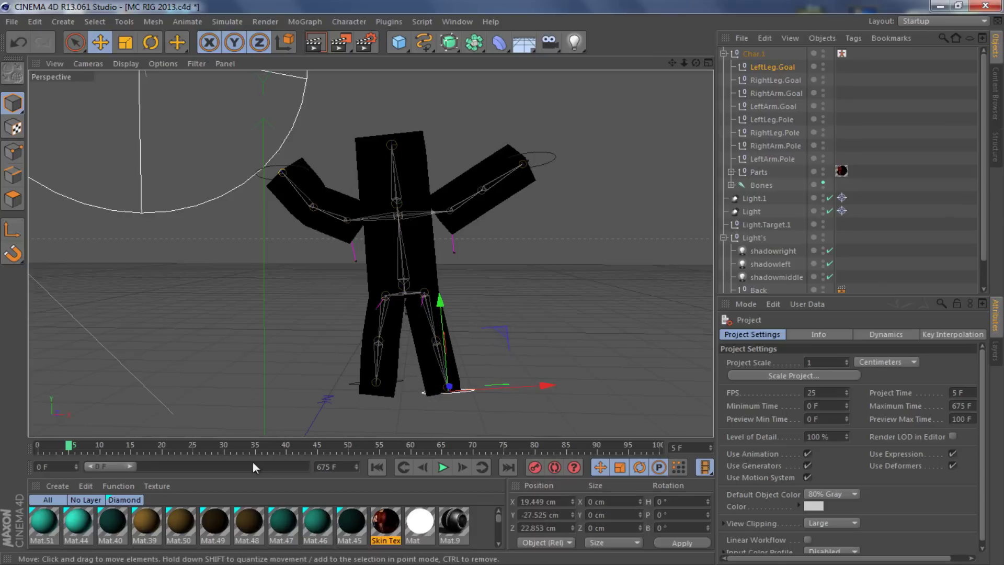
double_click(386, 521)
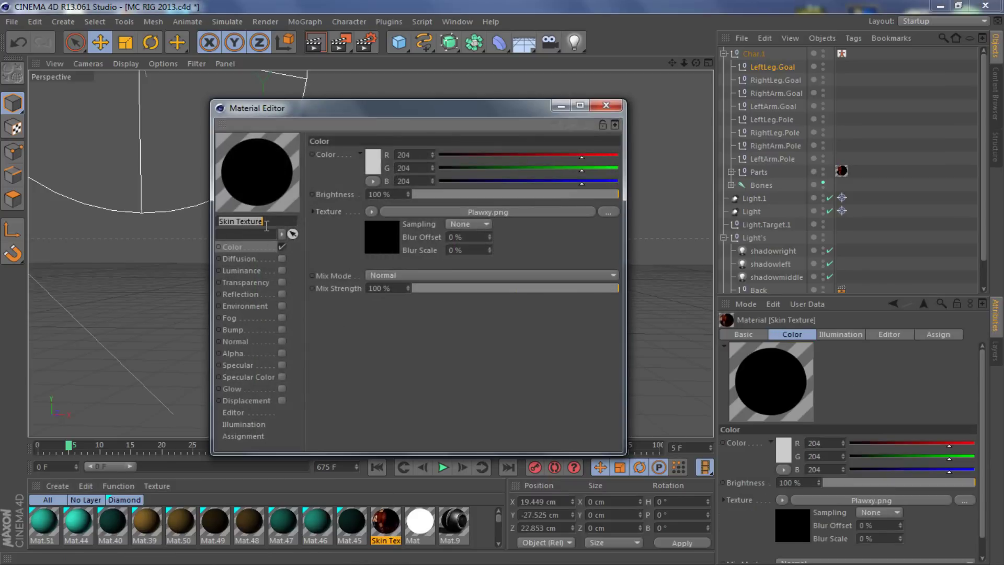
left_click(607, 212)
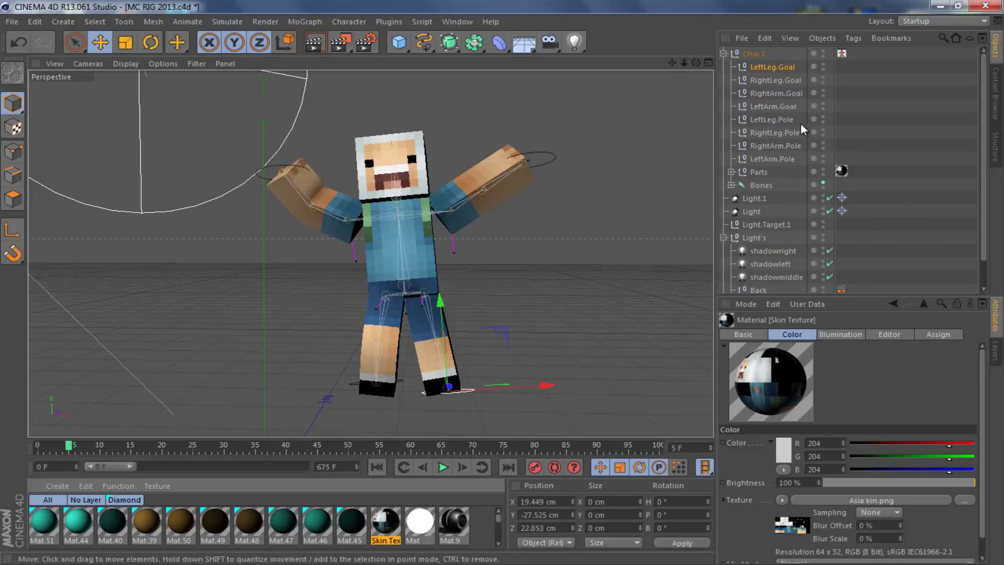
Select the arm and leg goal nulls and lower the right arm toward the waist.
left_click(785, 90)
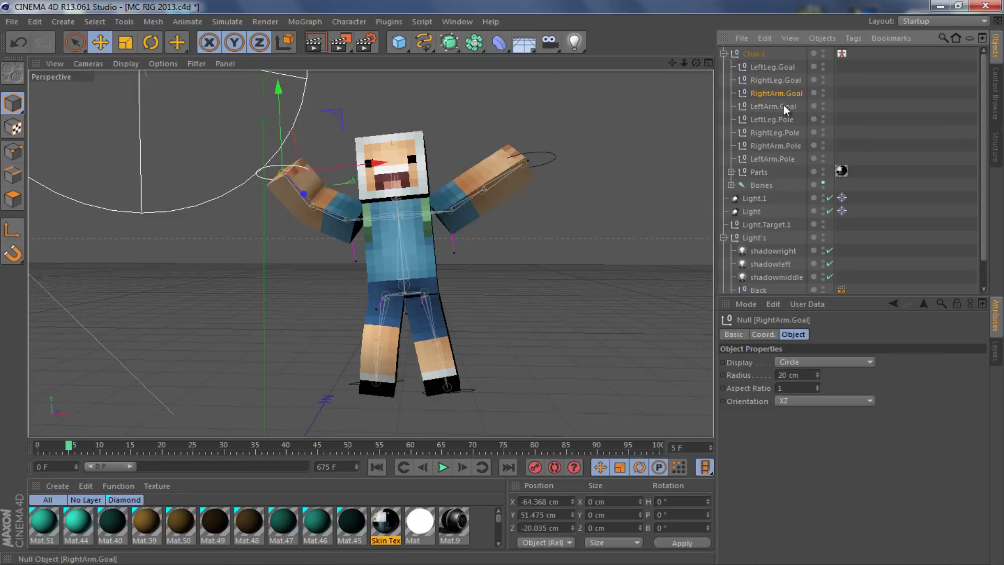
left_click(782, 104)
left_click(769, 67)
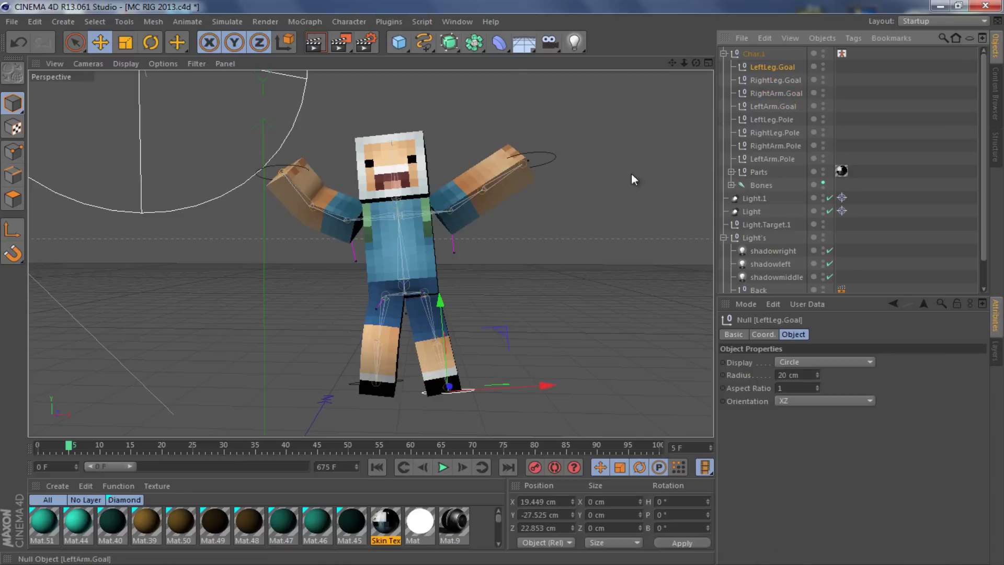
left_click(794, 93)
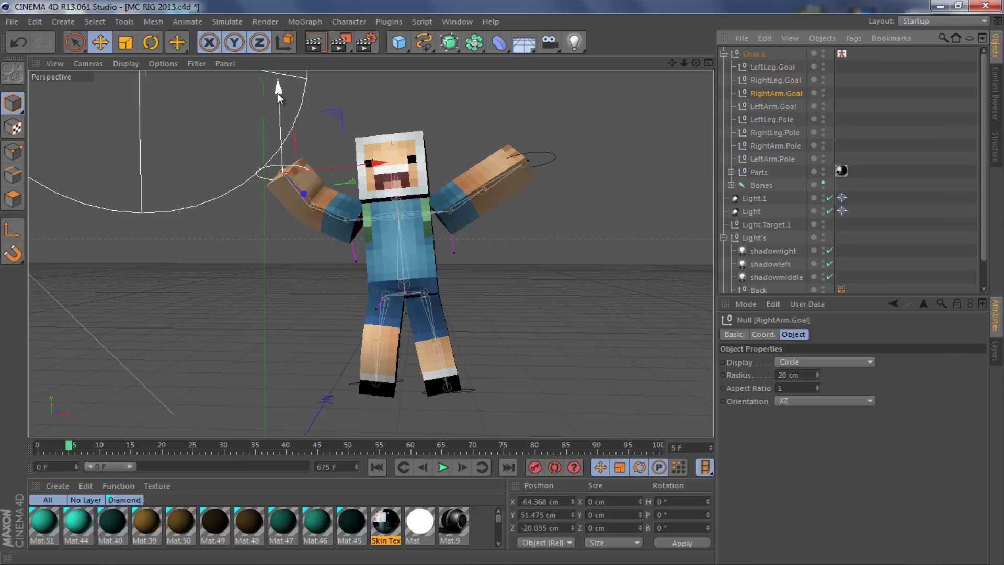
left_click_drag(278, 97, 364, 166)
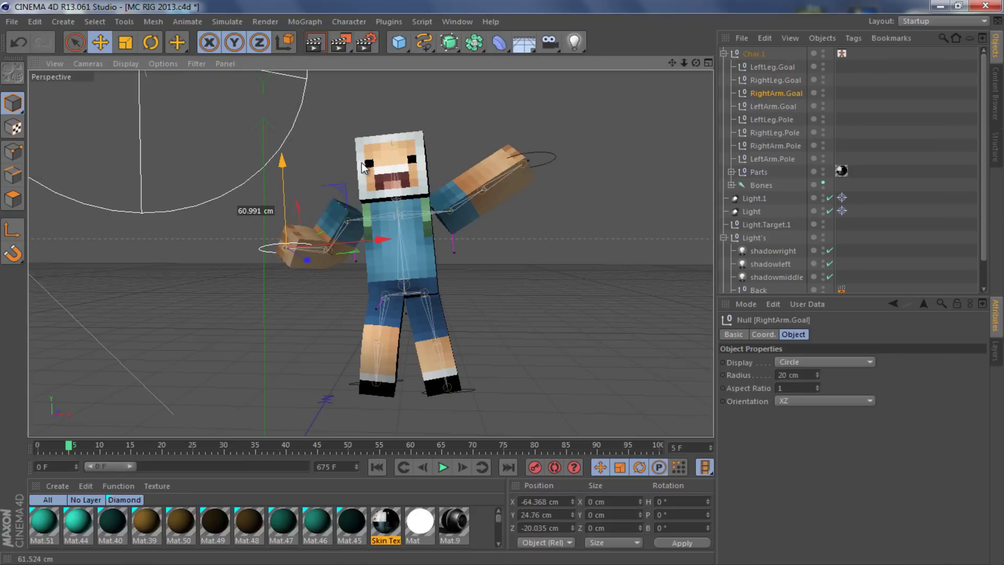
mouse_move(334, 226)
left_mouse_down()
mouse_move(315, 230)
mouse_move(326, 226)
left_mouse_up()
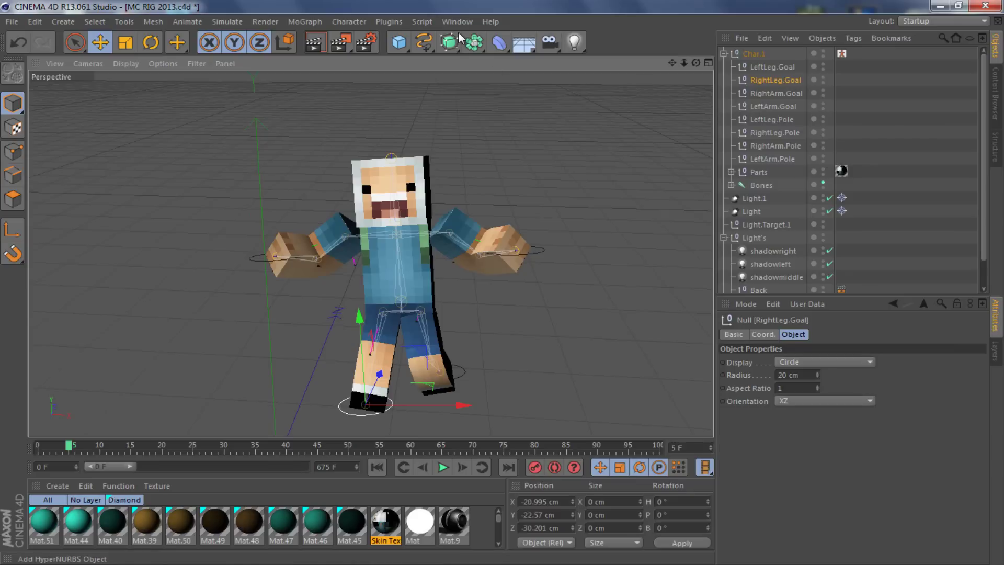
Set the Render Settings save path to a file named Tutorial on the Desktop.
left_click(368, 42)
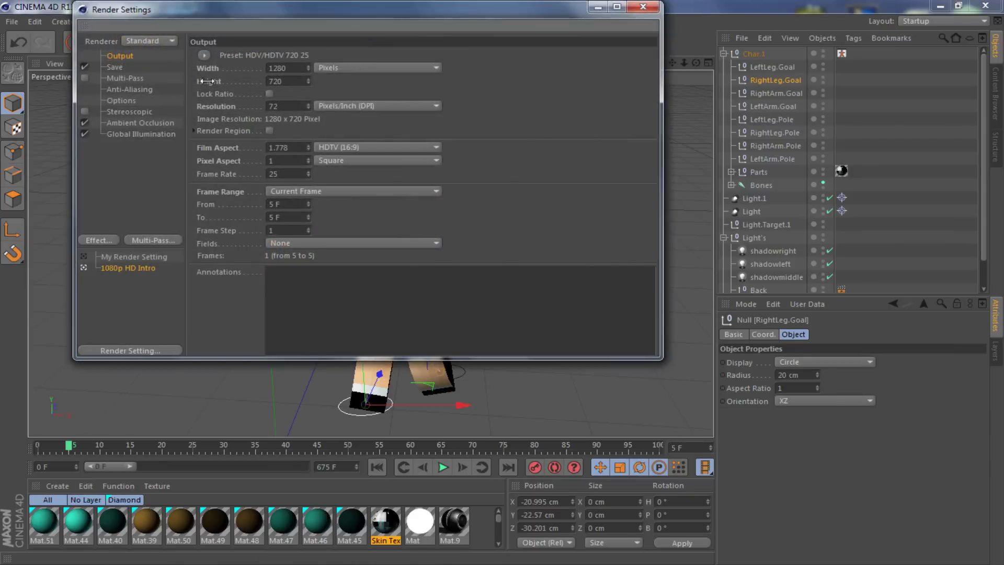
left_click(115, 67)
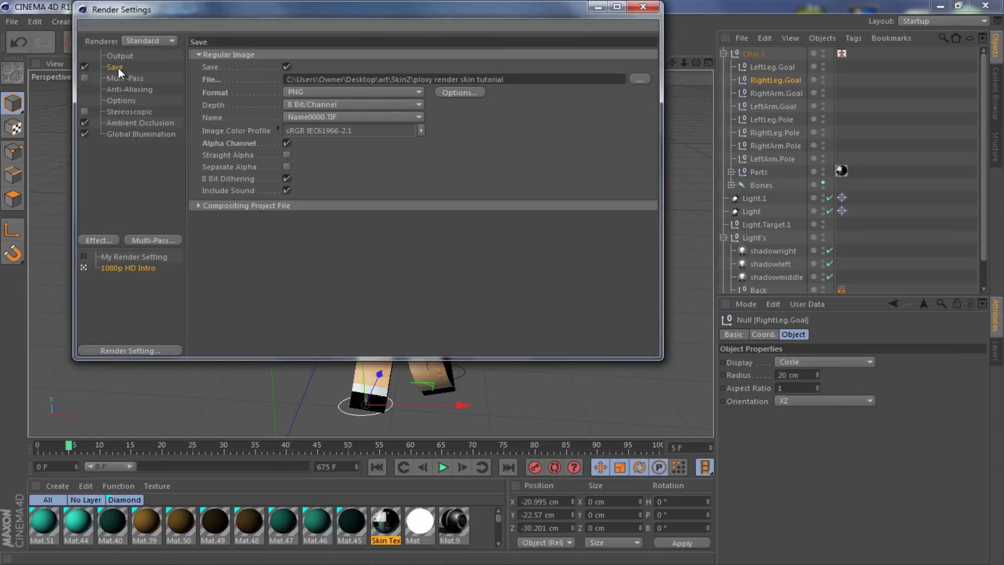
left_click(646, 80)
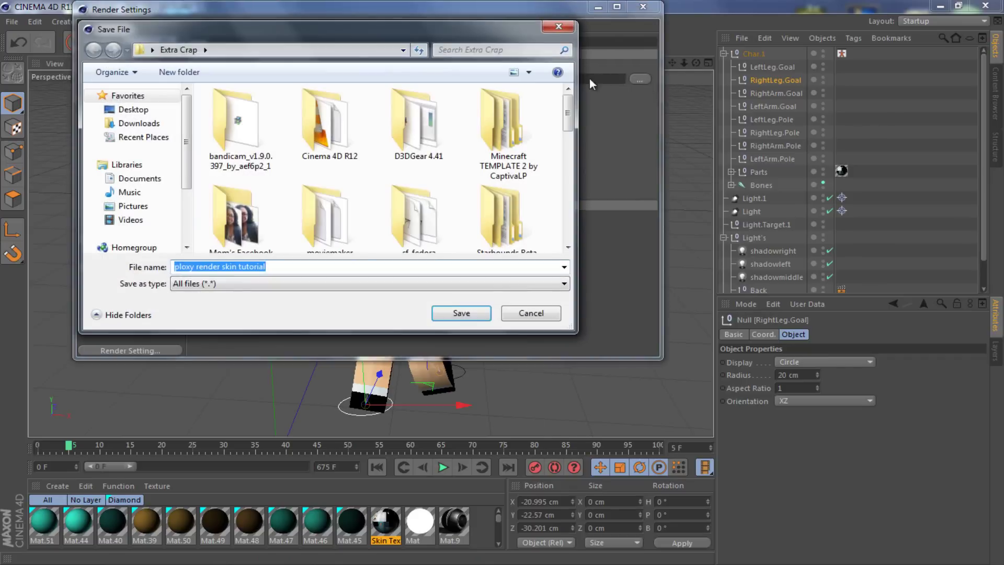
left_click_drag(516, 22, 516, 9)
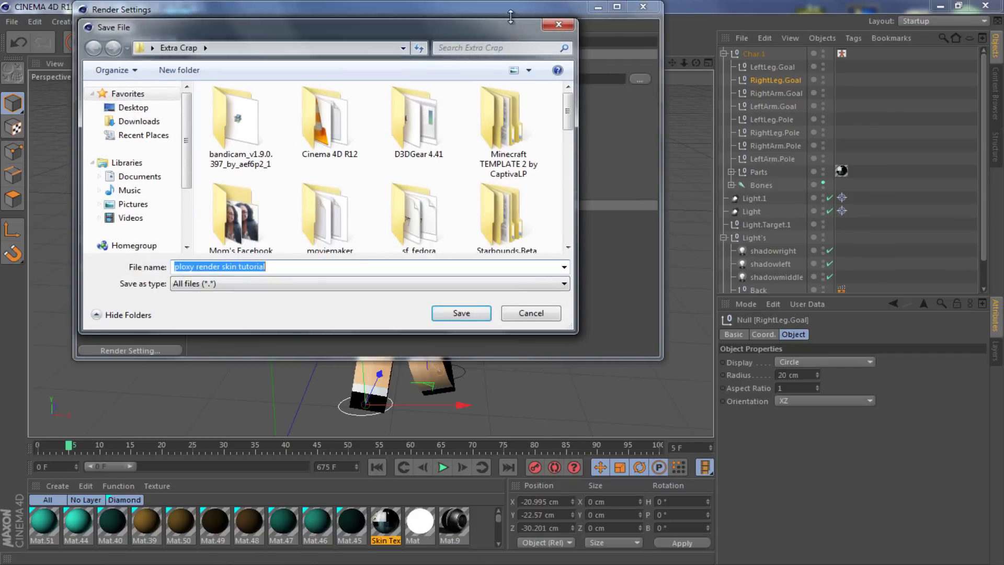
left_click(134, 96)
left_click_drag(316, 264, 0, 314)
key("BackSpace")
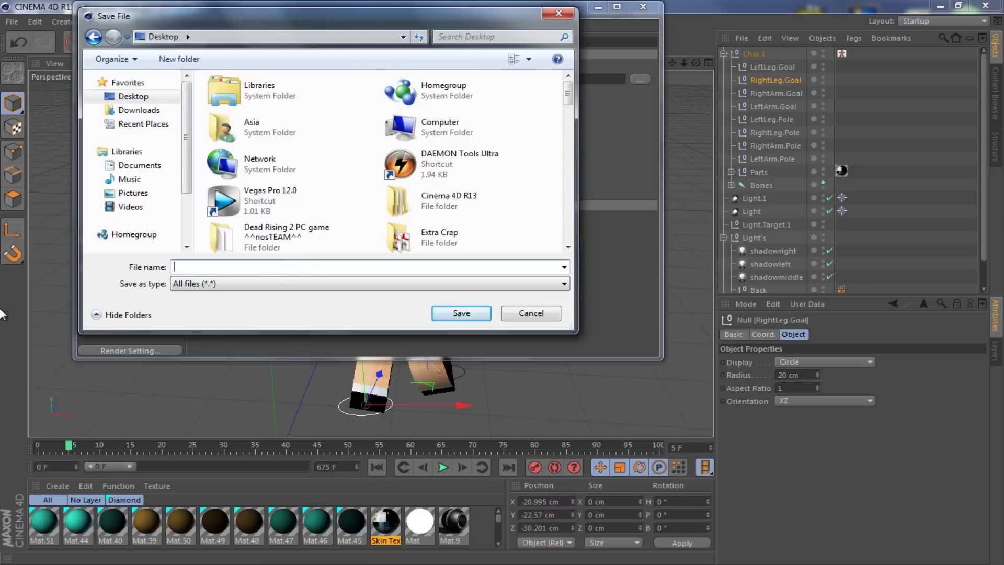
type("a")
key("BackSpace")
type("Tutorial")
left_click(460, 312)
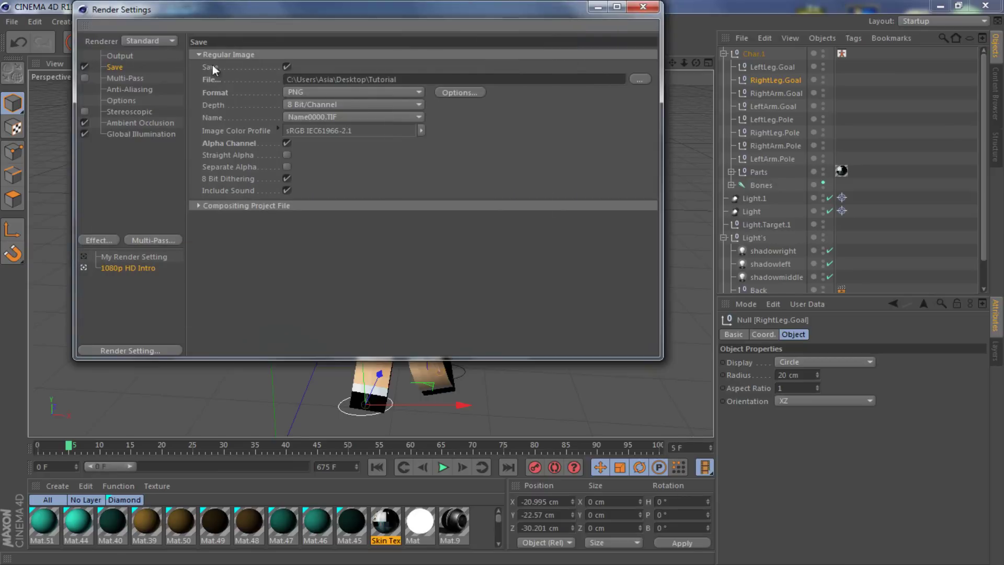
left_click(643, 8)
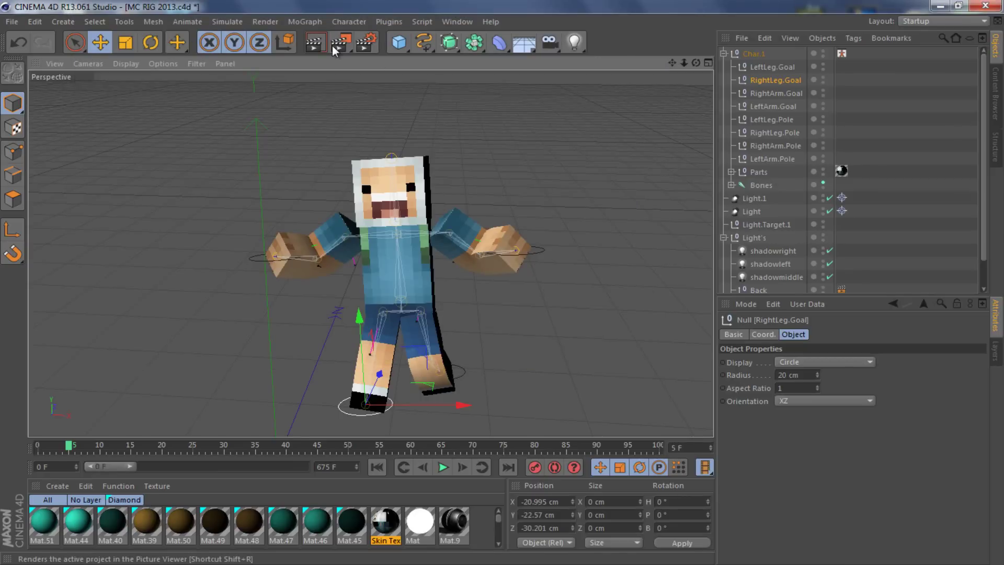
Render the posed character to Tutorial0005.png in the Picture Viewer, fitted to the window.
left_click(335, 46)
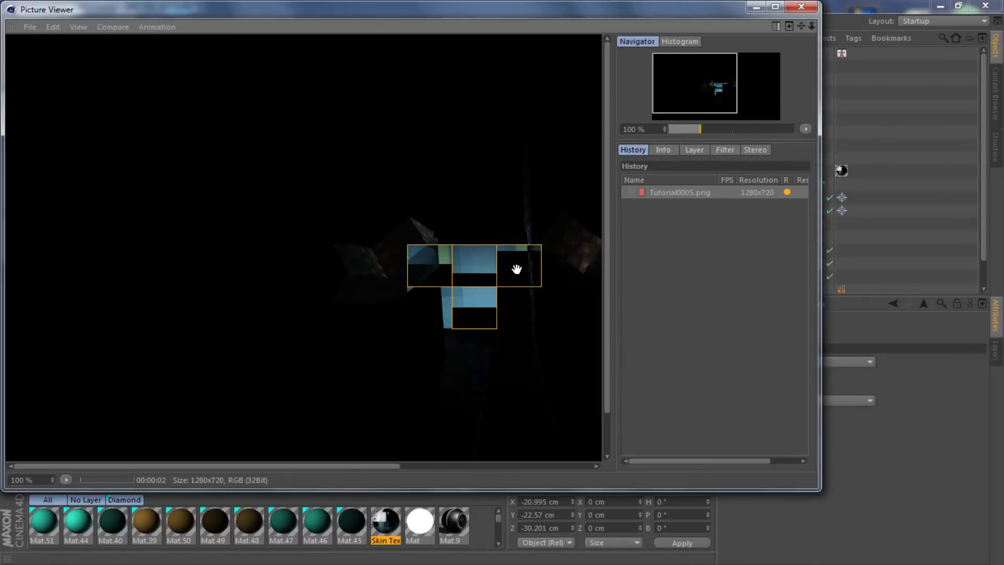
left_click(77, 26)
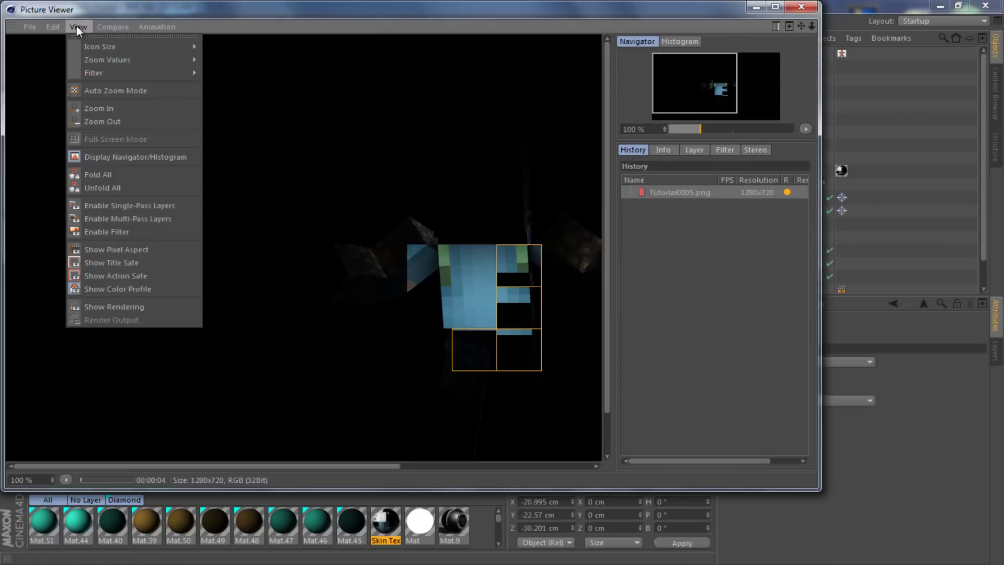
mouse_move(108, 60)
left_click(256, 157)
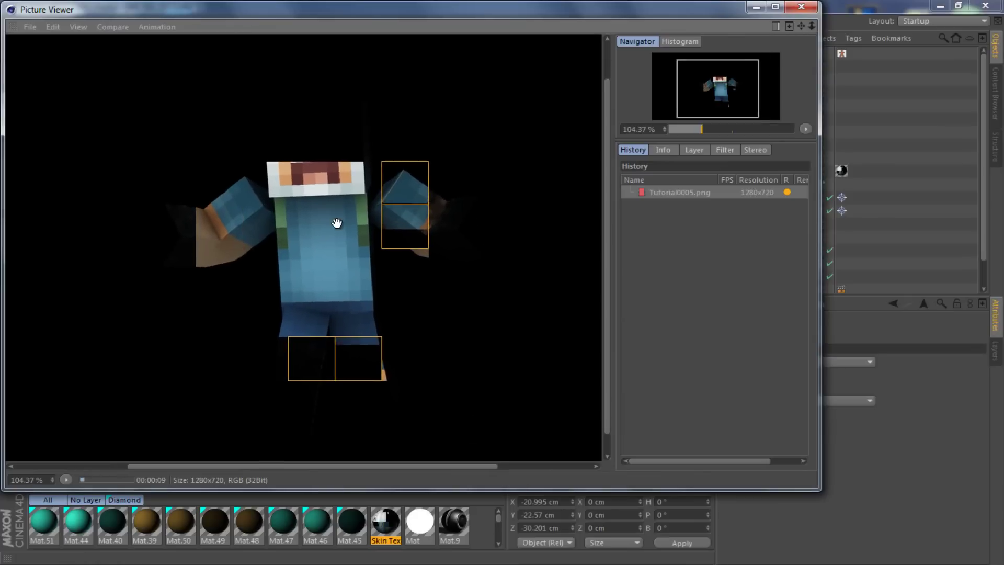
mouse_move(335, 216)
left_mouse_down()
mouse_move(331, 172)
mouse_move(297, 173)
left_mouse_up()
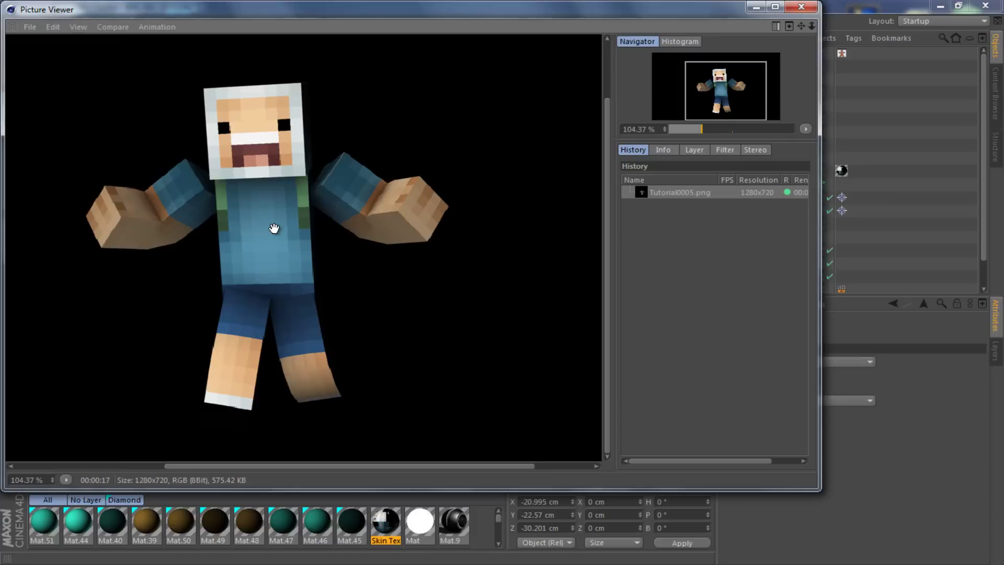
mouse_move(274, 227)
left_mouse_down()
mouse_move(392, 276)
mouse_move(392, 209)
mouse_move(378, 208)
mouse_move(424, 214)
left_mouse_up()
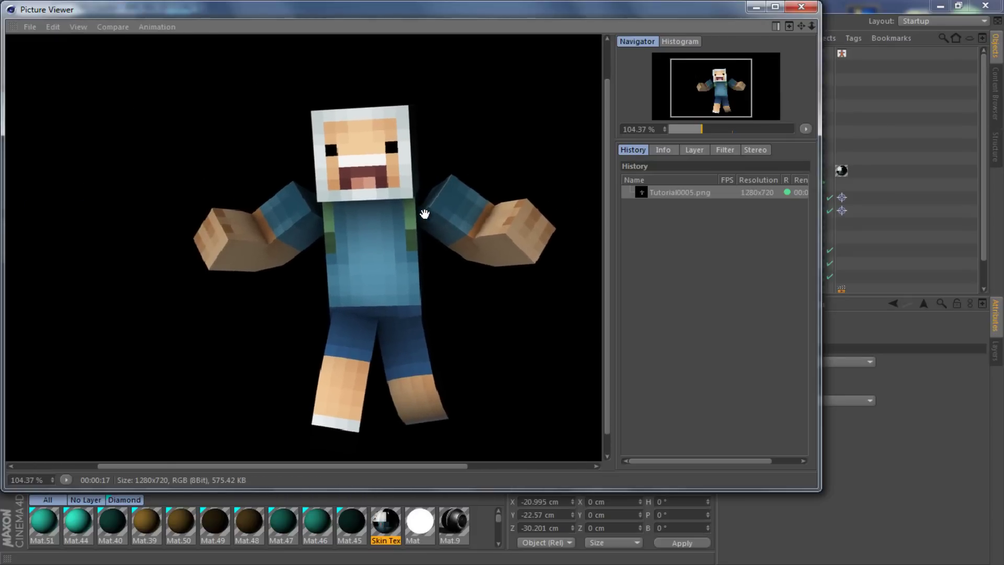
Close the render preview, move the Tutorial0005 icon to an empty spot, and close Photo Viewer.
left_click(803, 7)
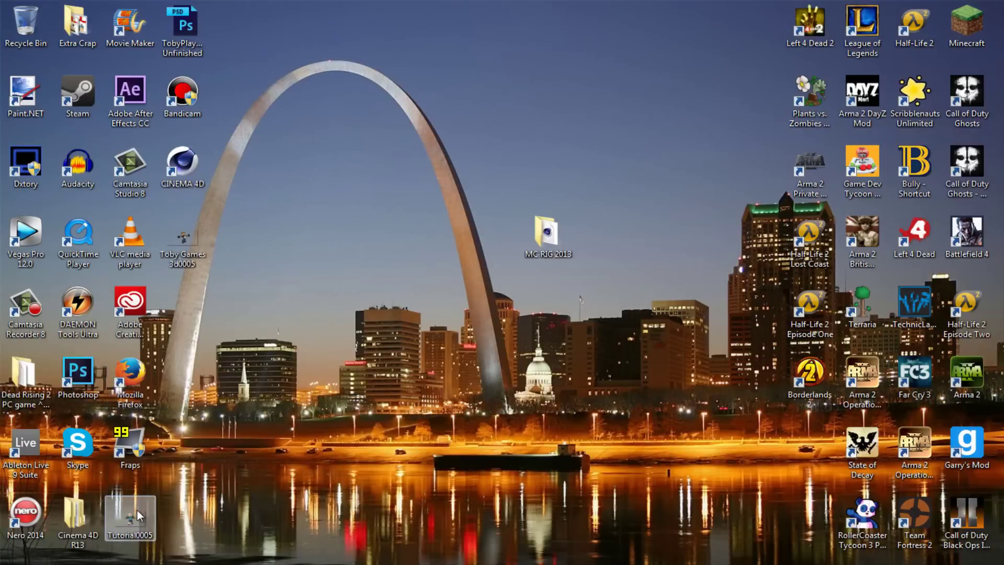
left_click_drag(130, 515, 199, 299)
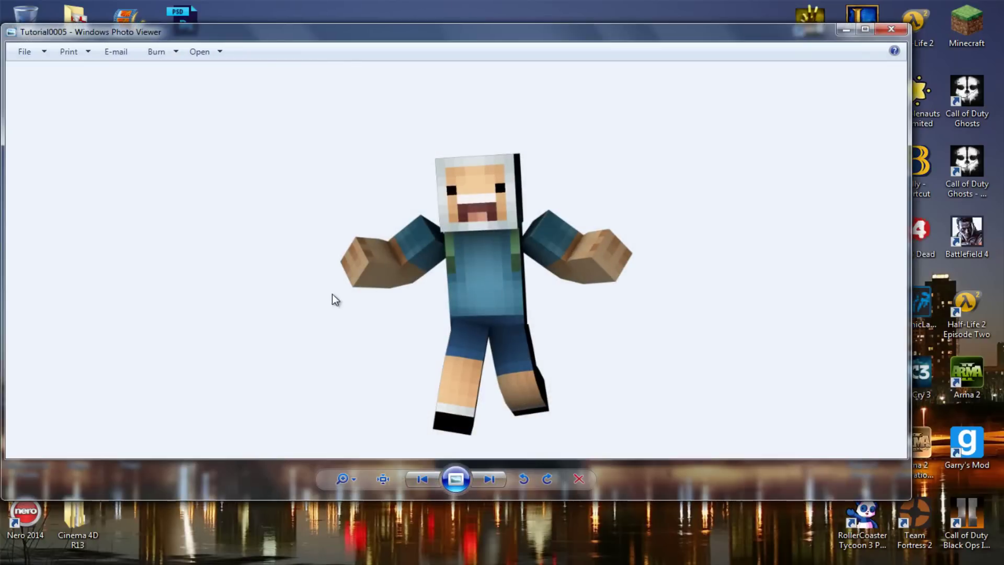
left_click(892, 31)
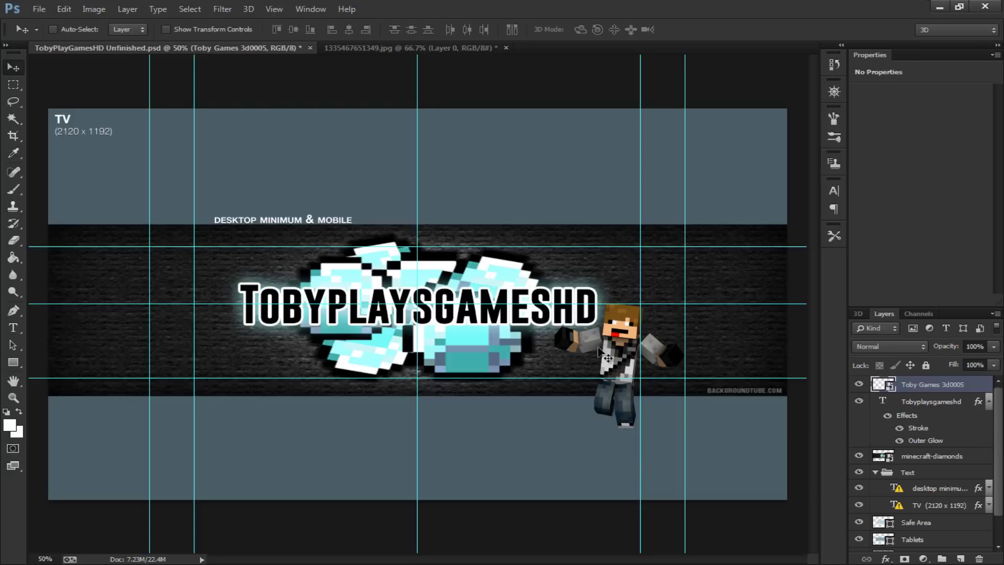
Minimize Photoshop, then view the Tutorial0005 render in Photo Viewer and close it.
left_click(940, 6)
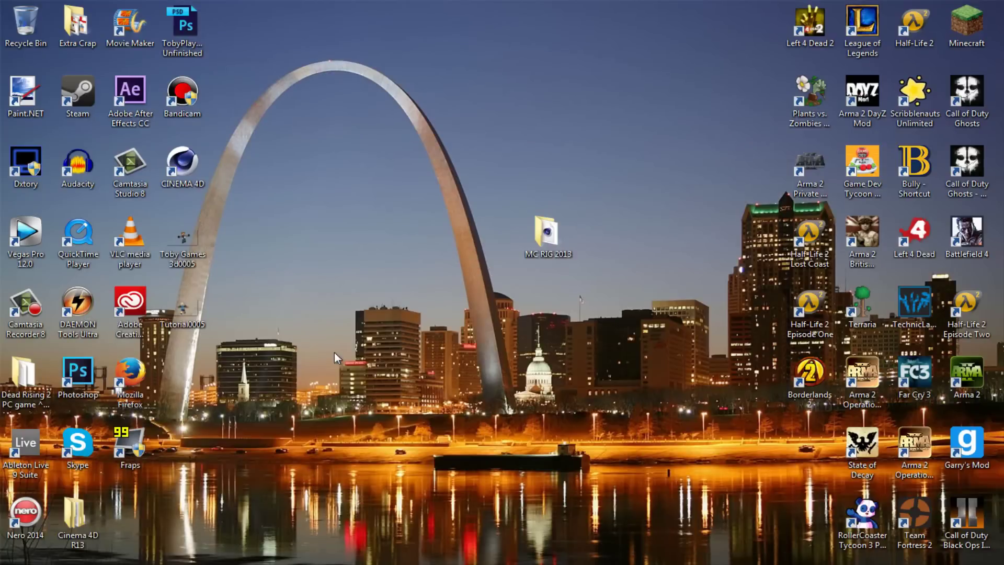
double_click(191, 290)
left_click(904, 29)
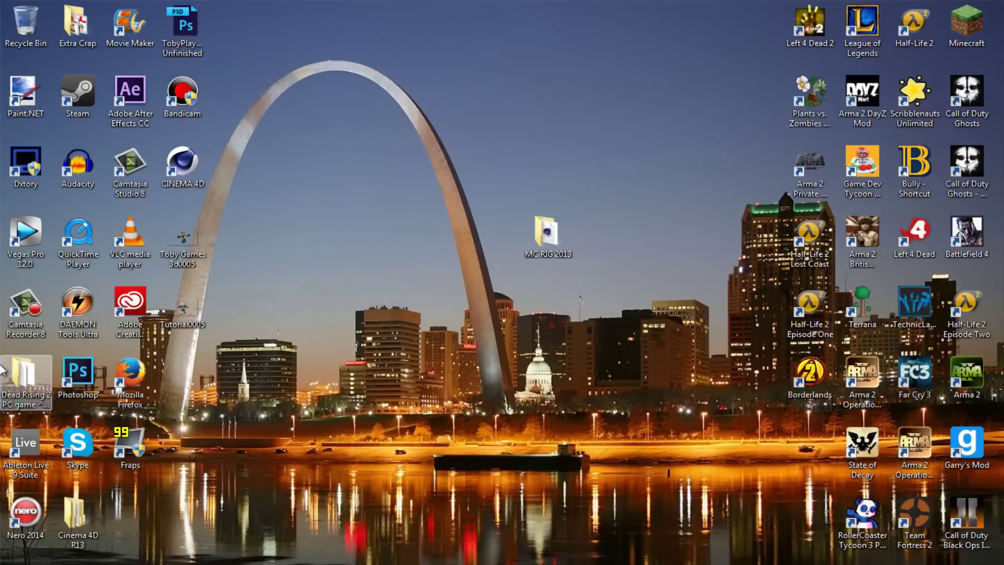